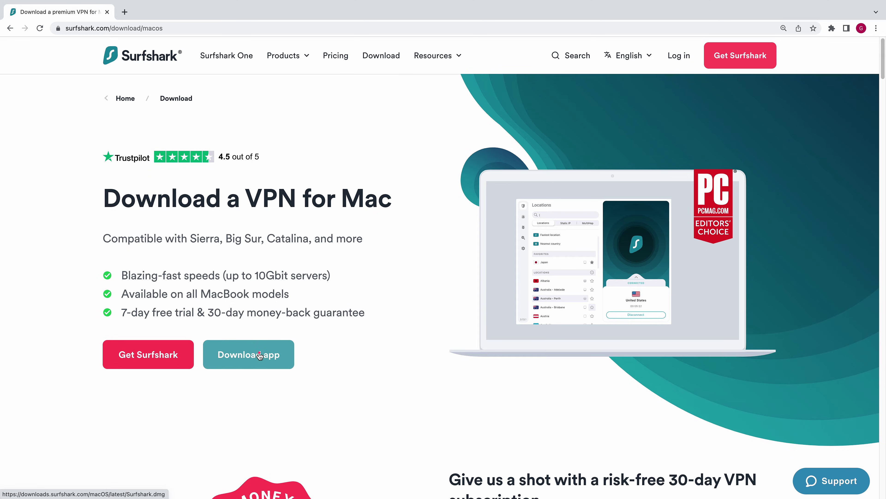
- Download the Surfshark.dmg installer from the Surfshark macOS download page
left_click(259, 355)
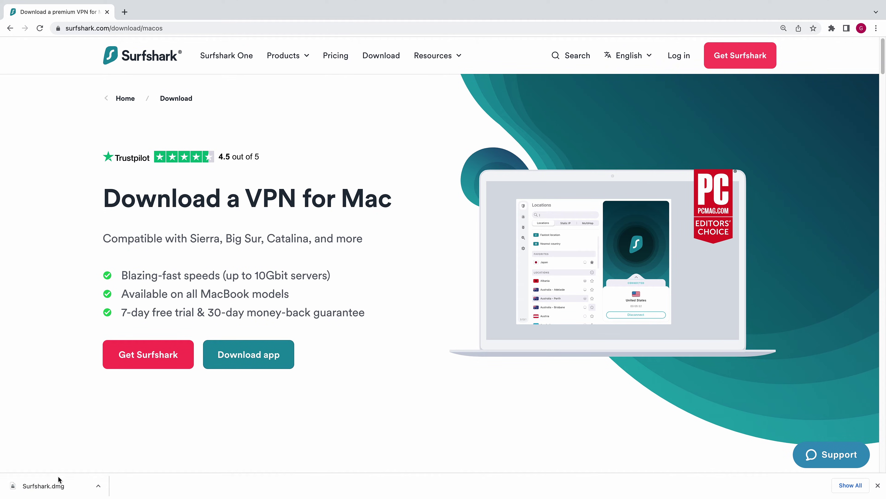
- Install Surfshark from Surfshark.dmg into Applications, then launch it from Launchpad
left_click(52, 486)
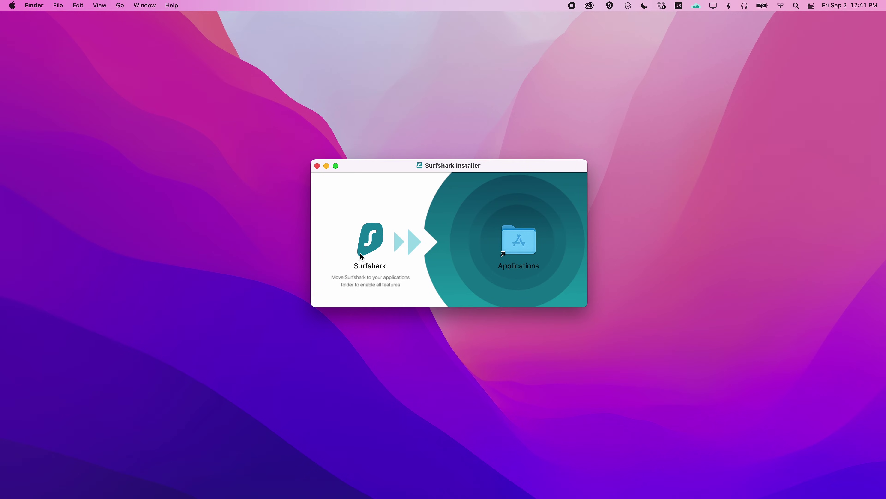
left_click_drag(370, 246, 519, 247)
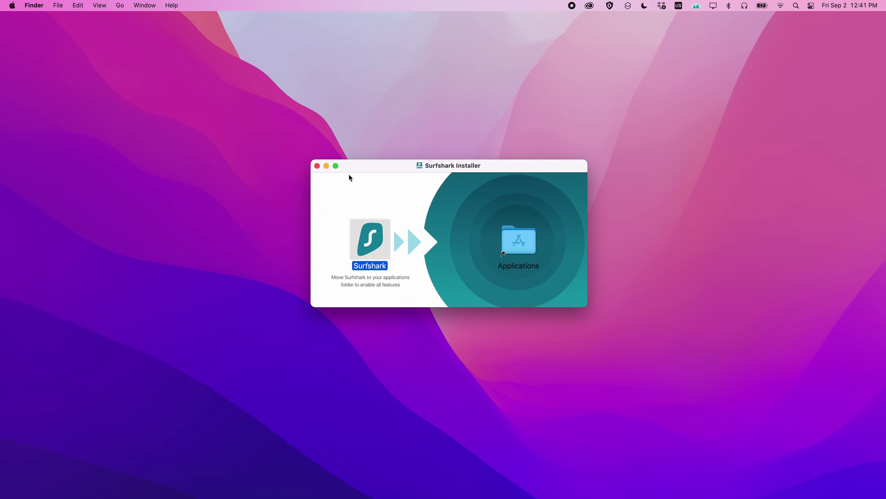
left_click(318, 166)
mouse_move(360, 496)
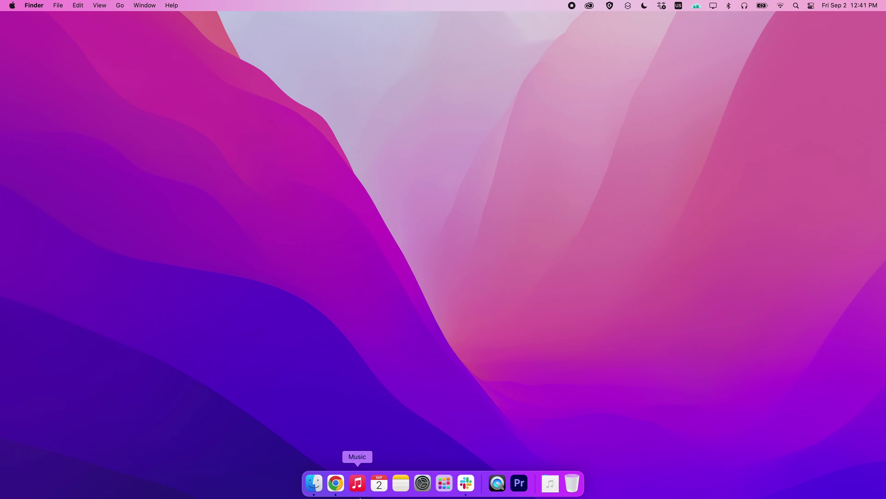
left_click(445, 482)
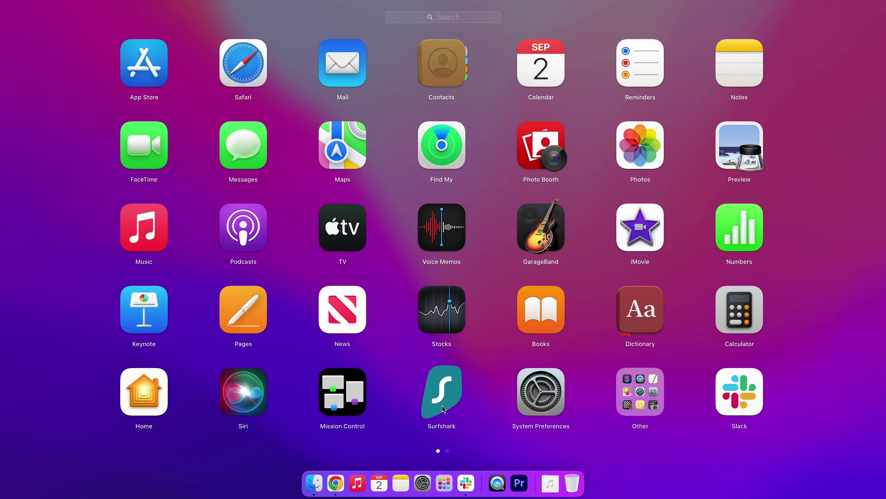
left_click(443, 404)
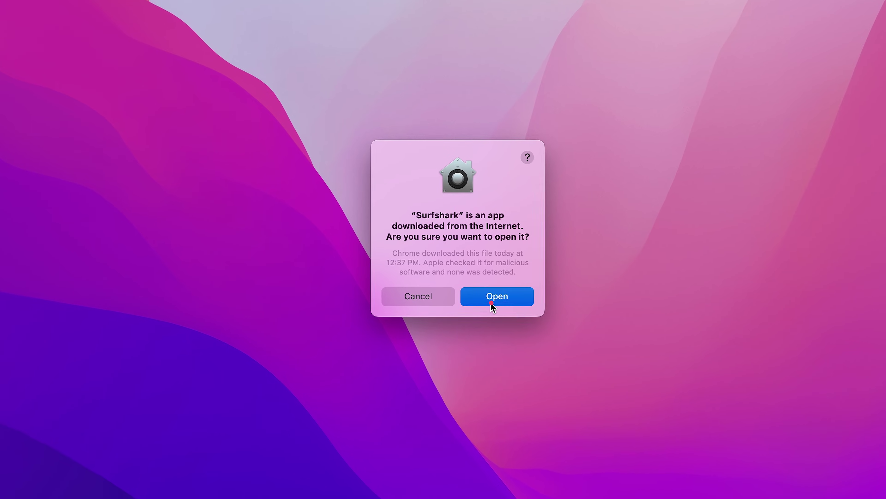
- Confirm opening Surfshark, log in with the account e-mail and password, and quick-connect
left_click(490, 302)
left_click(577, 144)
type("name.surname@mail.com")
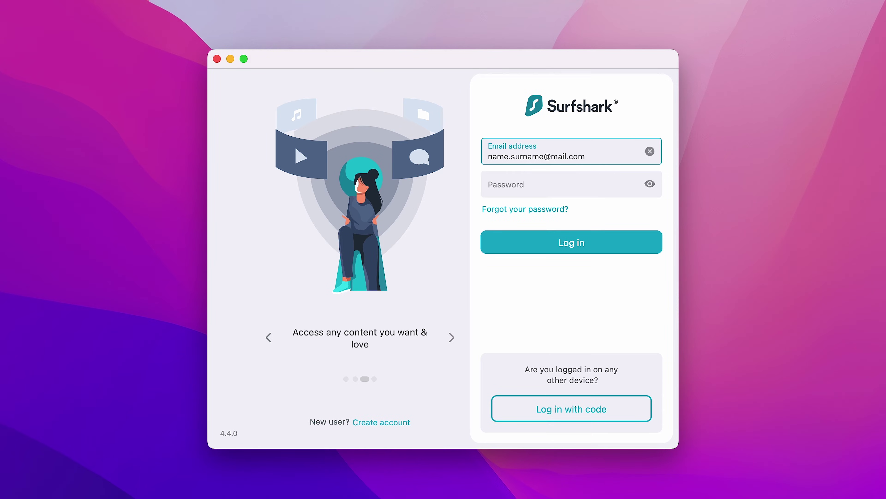
left_click(571, 184)
type("p")
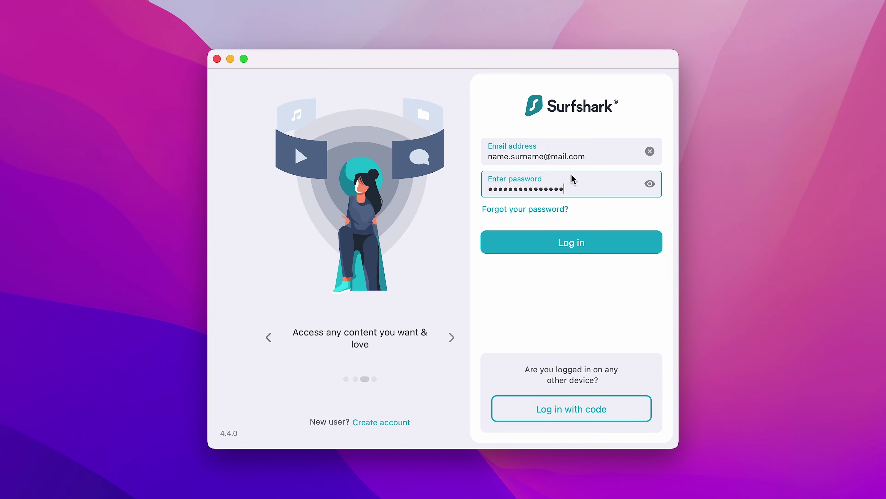
left_click(568, 245)
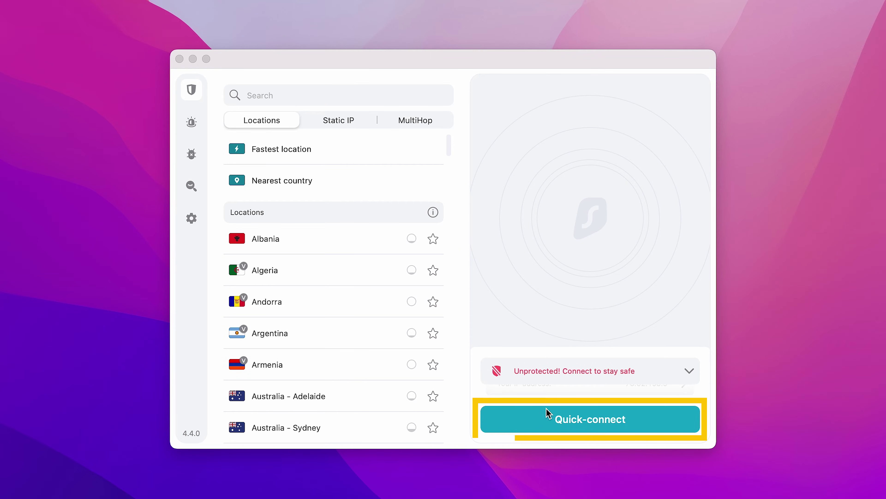
left_click(548, 416)
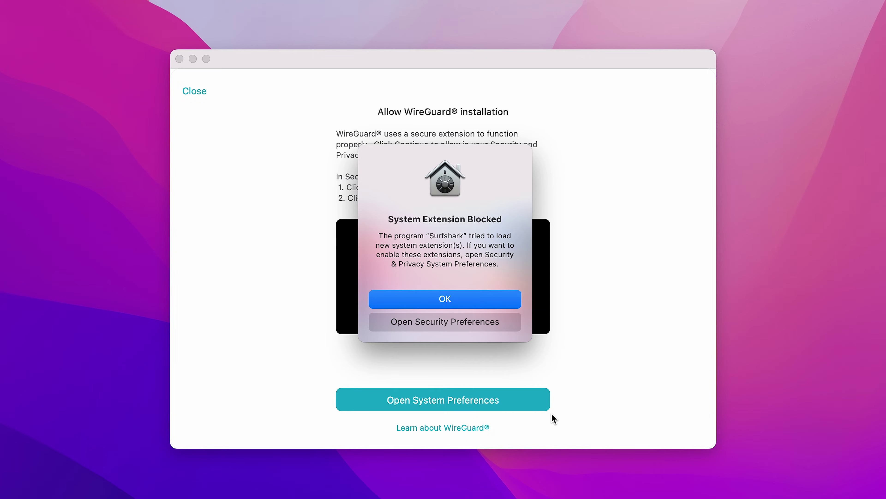
- Open the Security & Privacy preferences and unlock them for changes
left_click(462, 328)
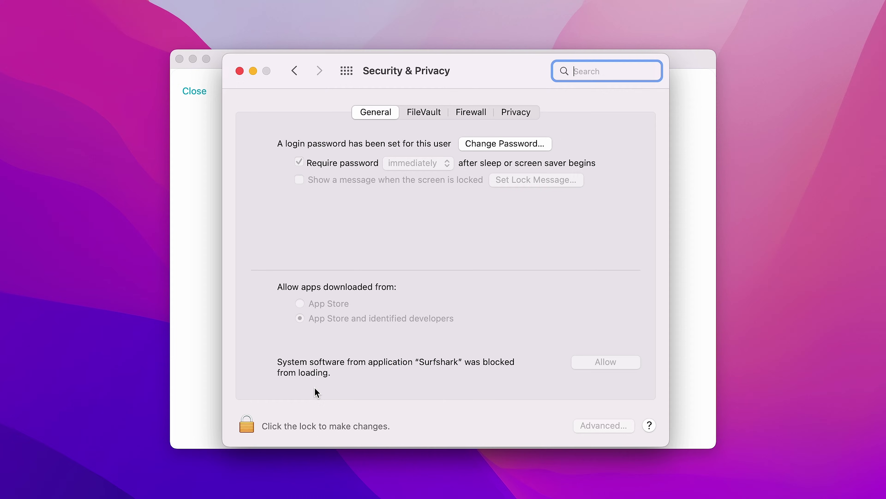
left_click(248, 424)
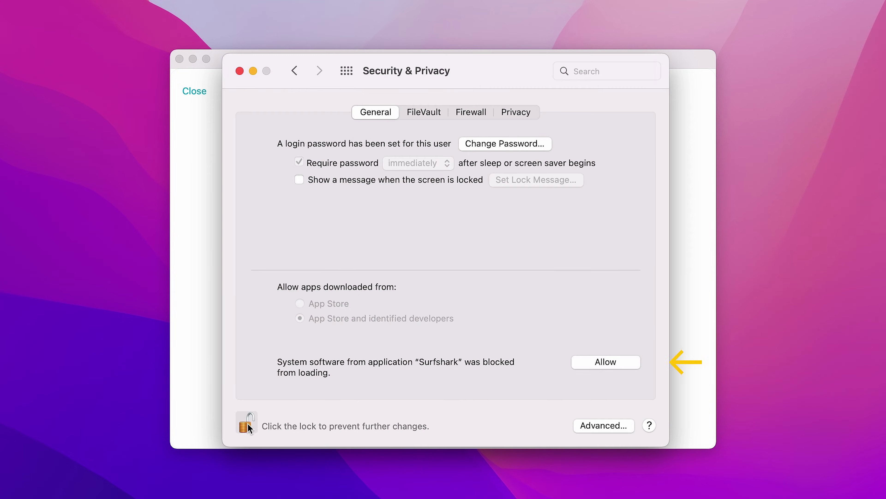
- Allow Surfshark's system software and add its VPN configuration, connecting to Latvia
left_click(597, 366)
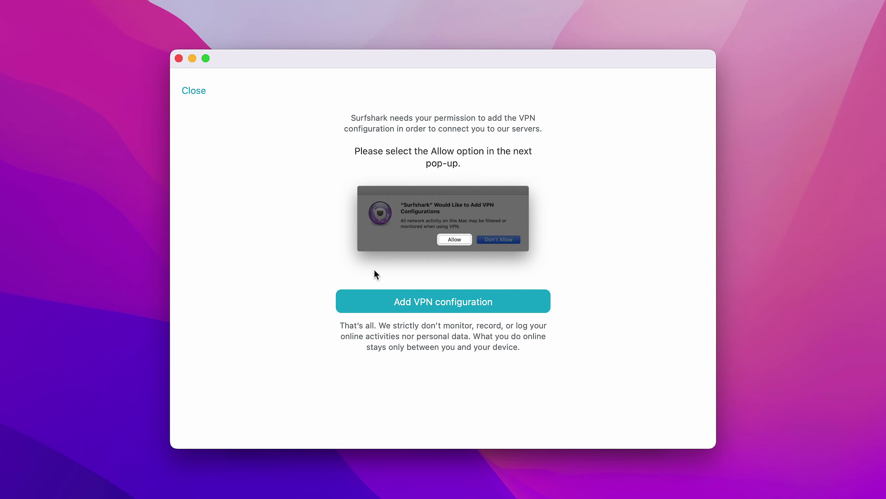
left_click(441, 301)
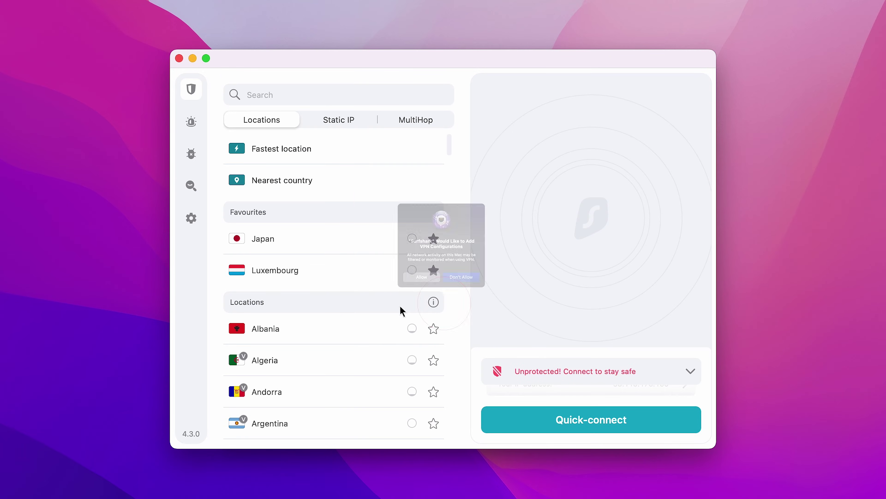
left_click(396, 310)
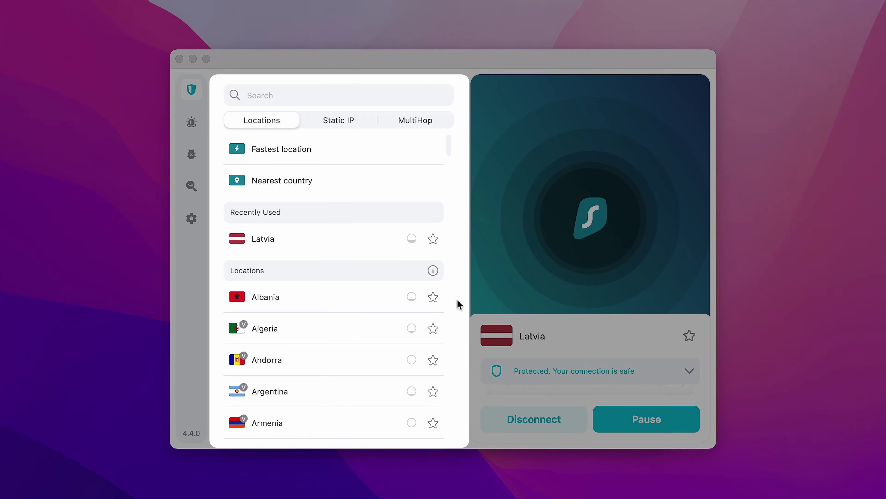
- Star Bahamas in the Locations list as a favourite location
scroll(450, 160, "down", 2)
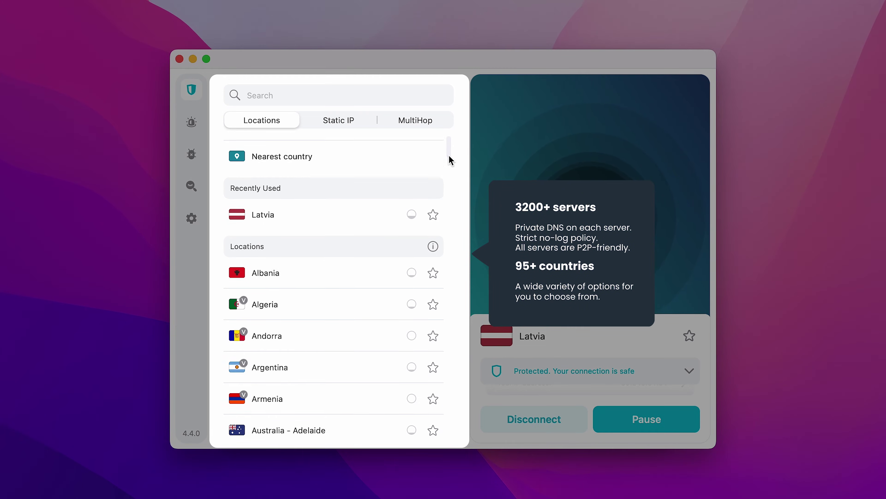
left_click_drag(450, 160, 464, 189)
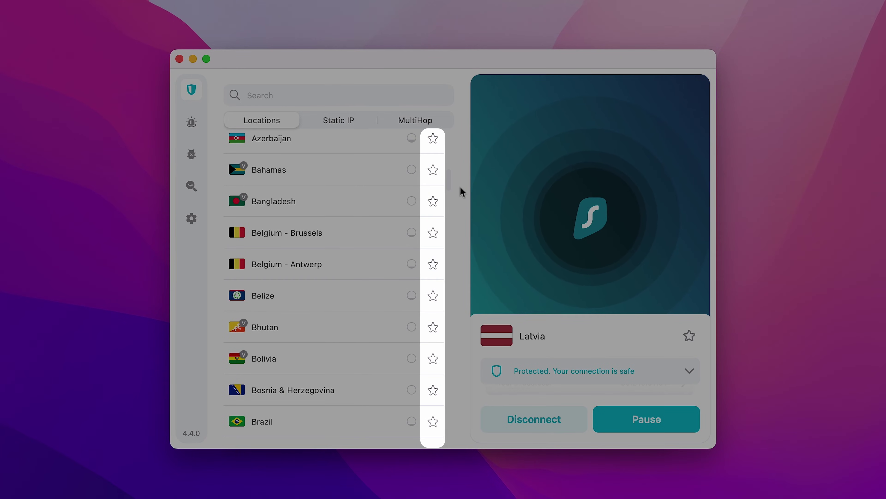
left_click(435, 172)
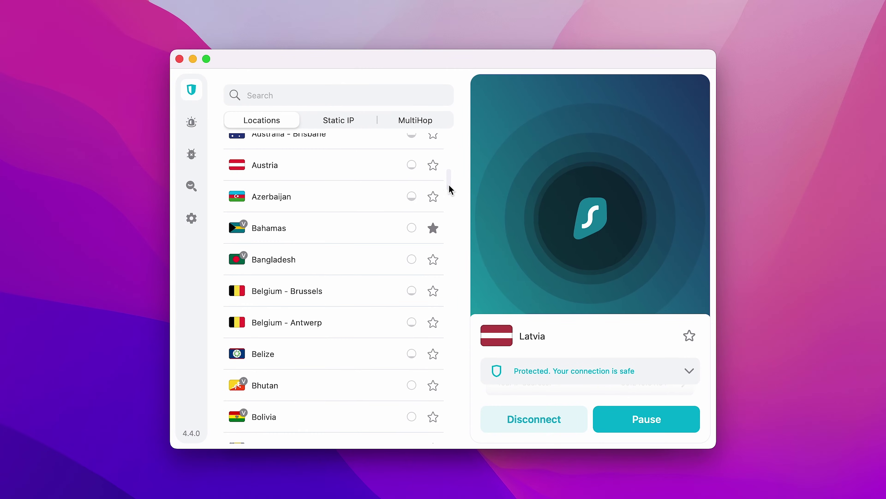
left_click_drag(450, 188, 450, 146)
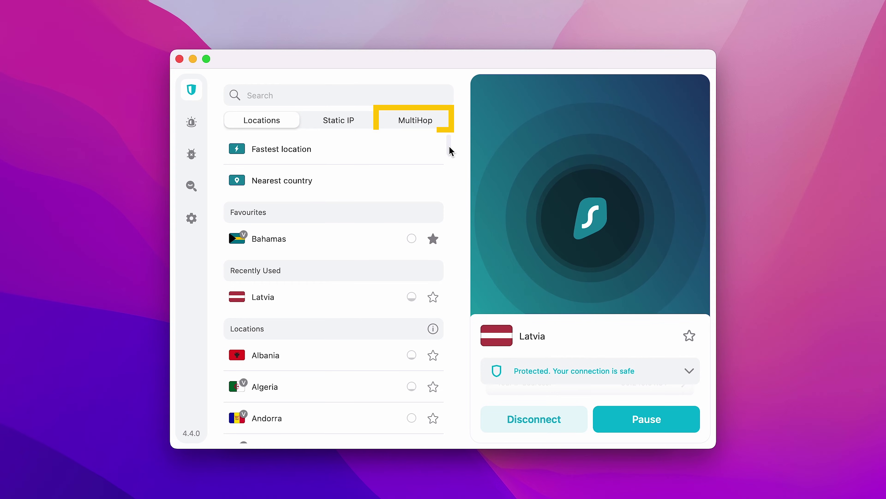
- Browse the Static IP servers and the MultiHop country pairs like France > Sweden
left_click(361, 127)
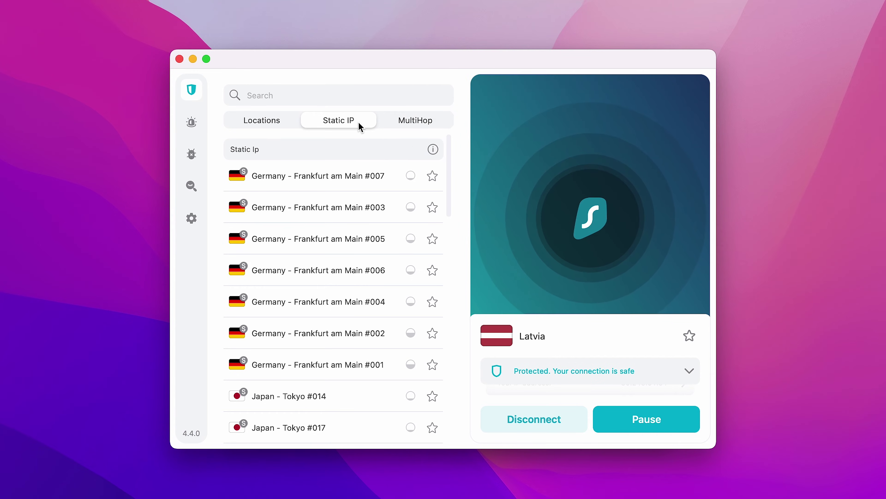
left_click(408, 124)
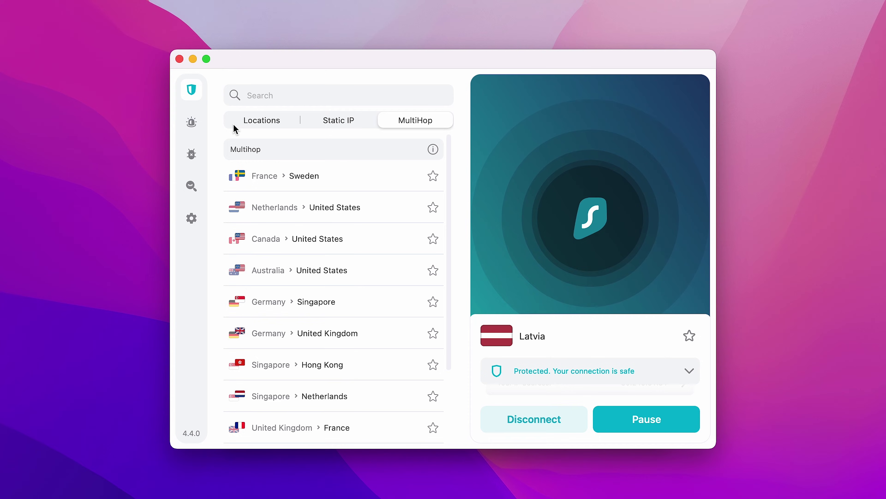
mouse_move(203, 126)
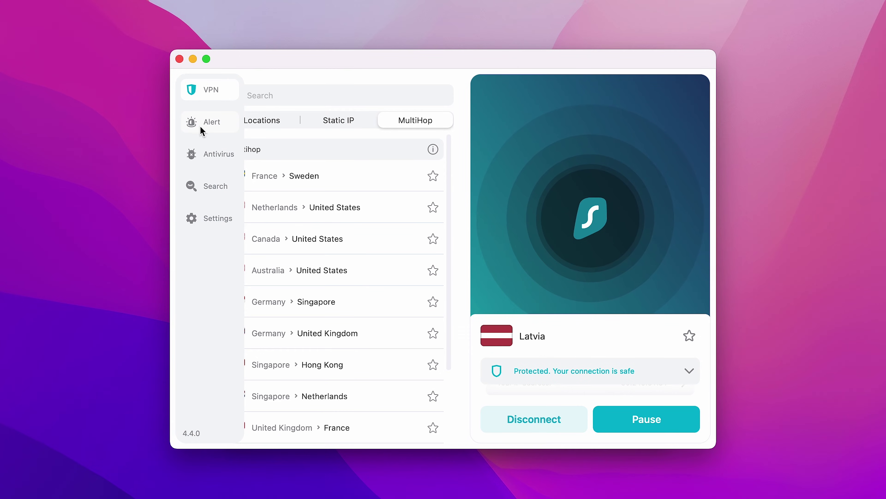
- In VPN settings, change Quick-connect from Fastest location to the Bahamas favourite
left_click(205, 218)
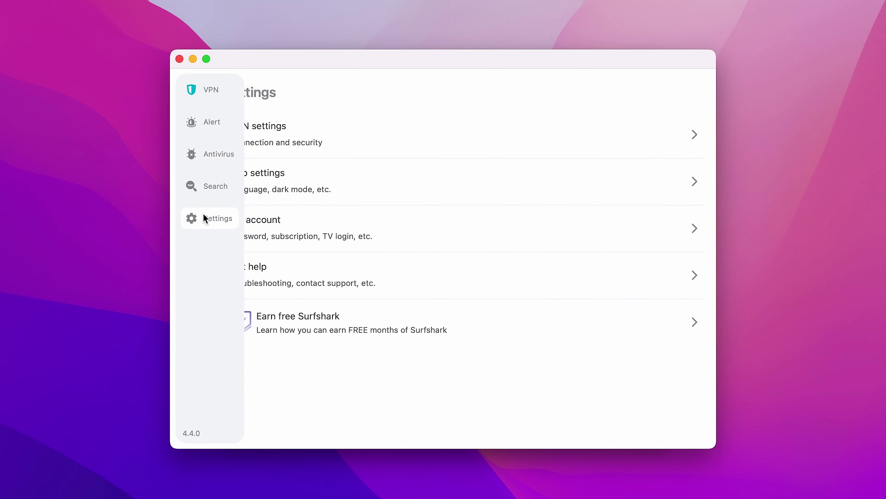
left_click(357, 131)
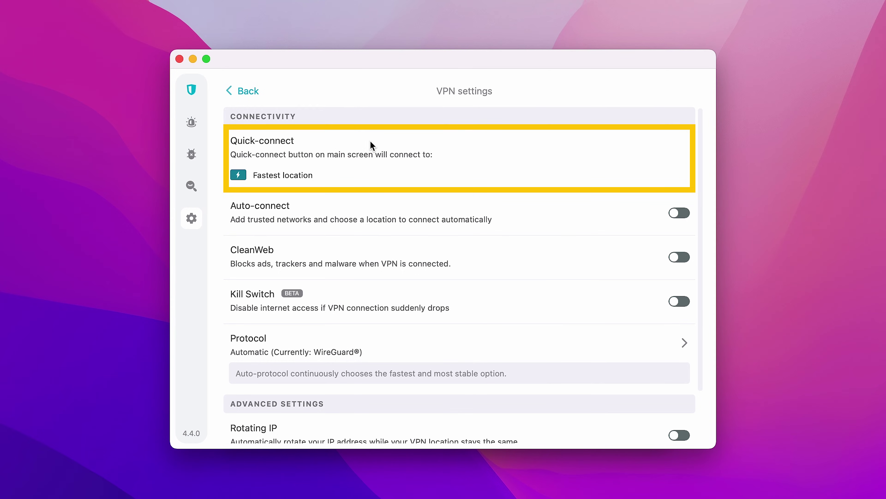
left_click(403, 175)
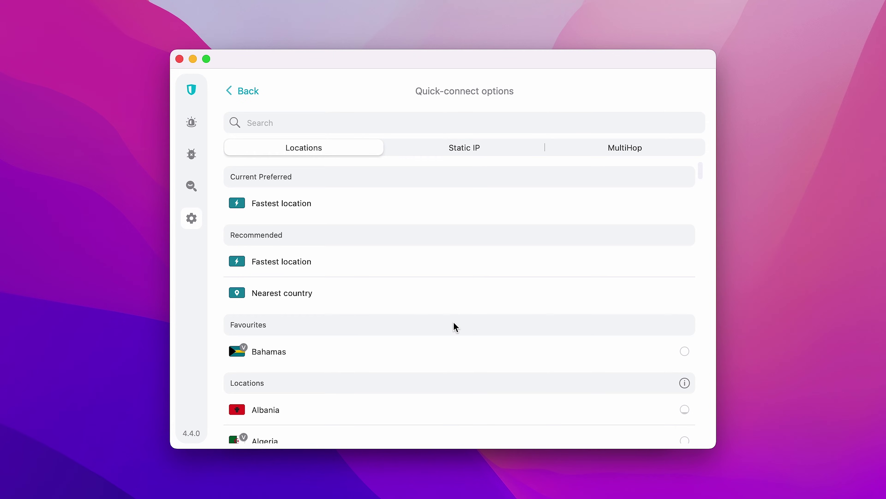
left_click(474, 353)
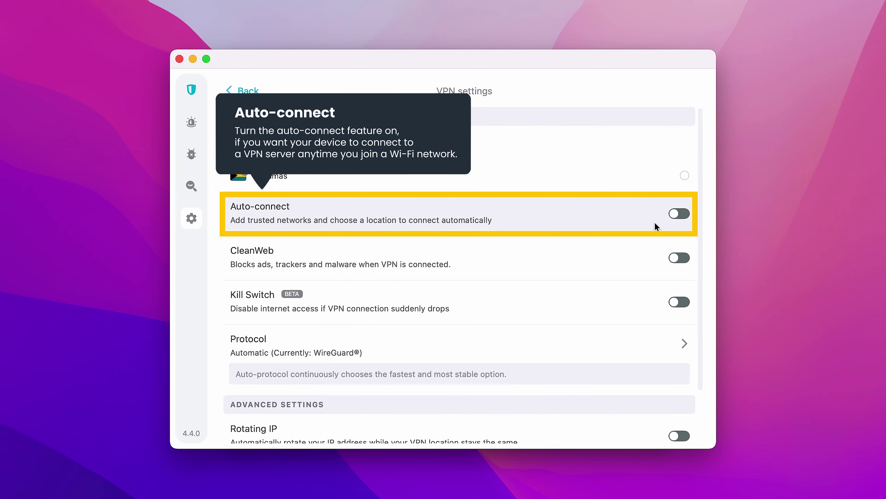
- Switch on Auto-connect and CleanWeb ad and malware blocking
left_click(672, 216)
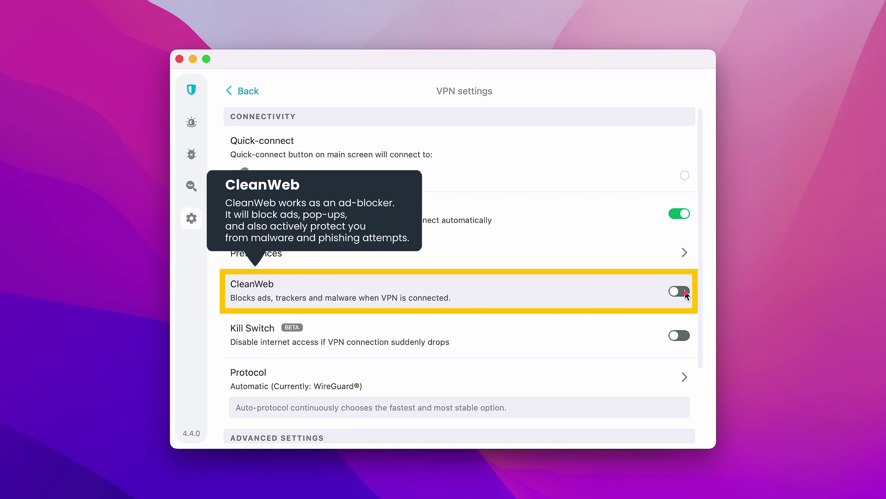
left_click(675, 293)
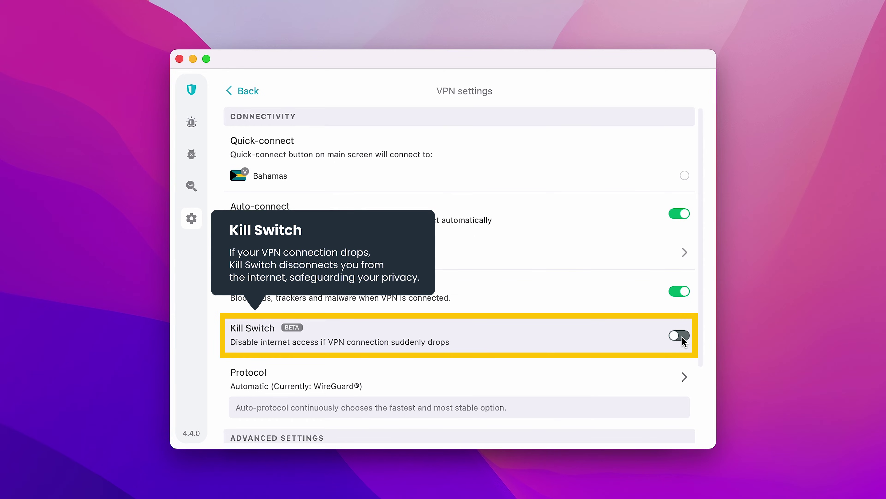
- Turn on Kill Switch, installing its helper tool with the Mac password
left_click(683, 337)
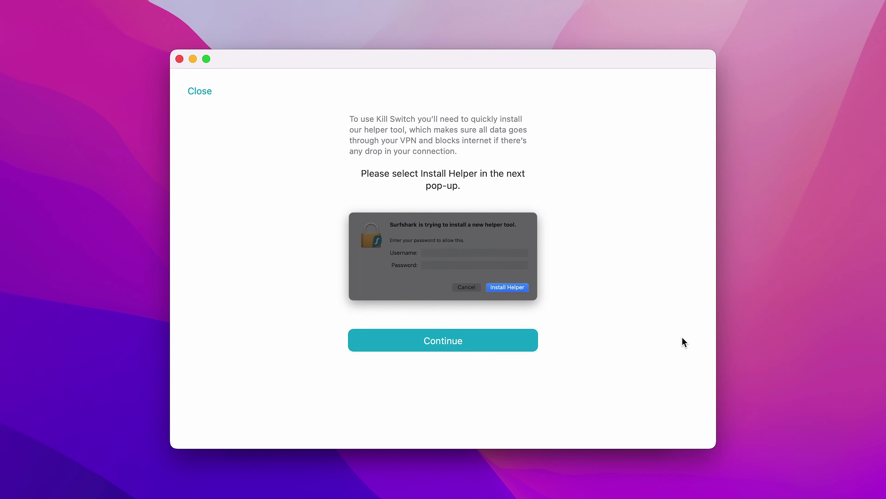
left_click(457, 342)
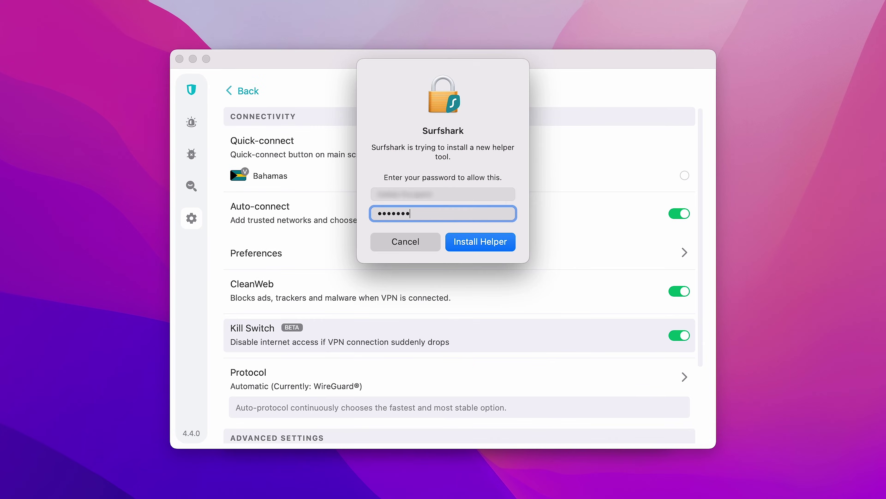
left_click(492, 243)
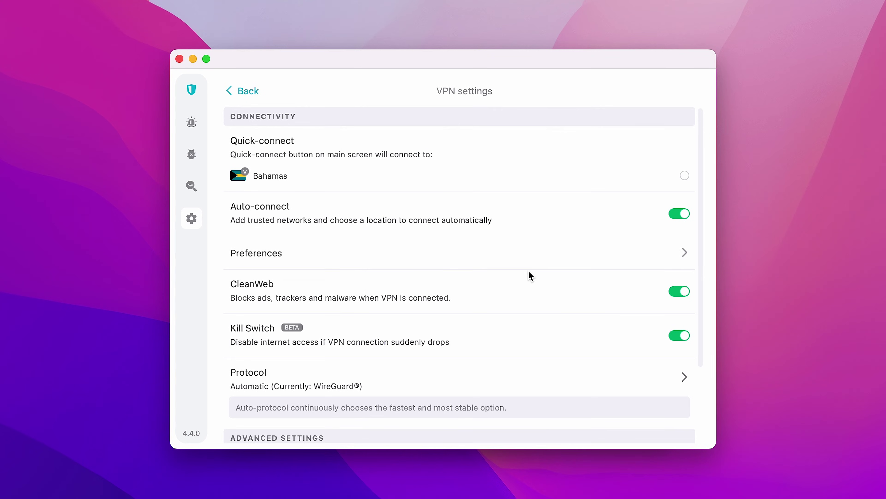
- Change the VPN protocol from Automatic to WireGuard®
left_click_drag(700, 361, 706, 451)
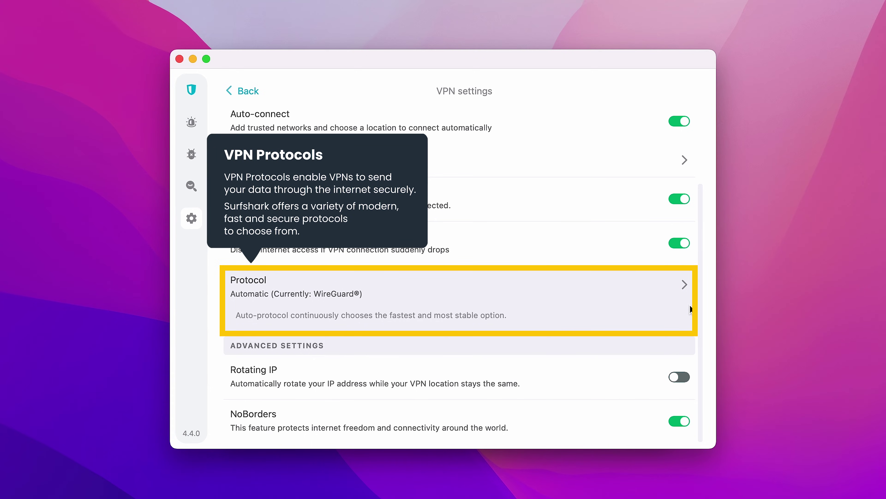
left_click(687, 293)
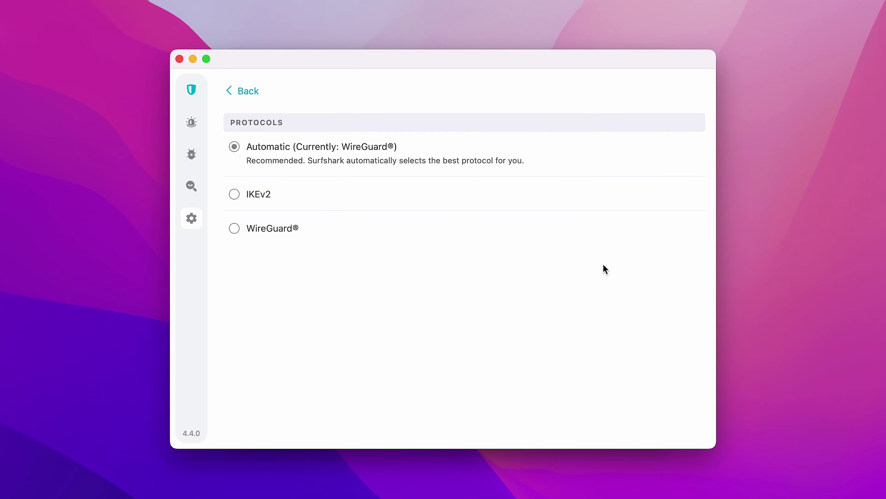
left_click(237, 231)
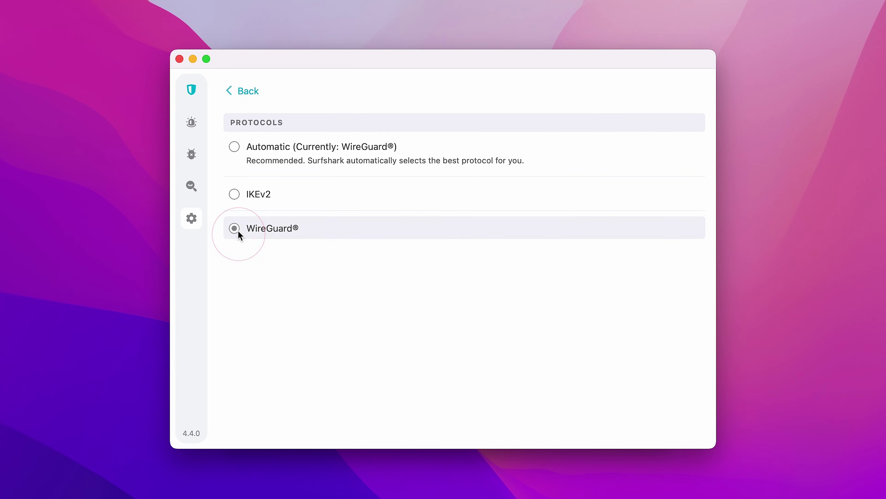
left_click(243, 98)
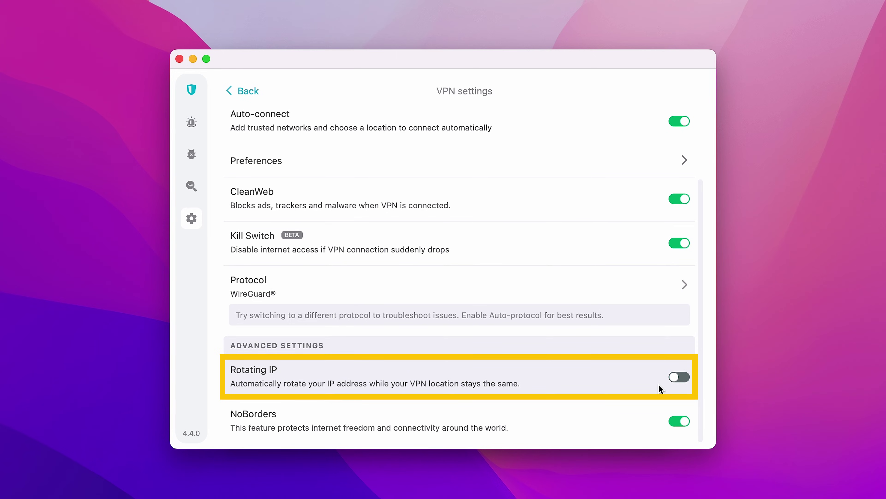
- Switch on Rotating IP so the address rotates every 5–10 minutes, and dismiss its notice
left_click(677, 379)
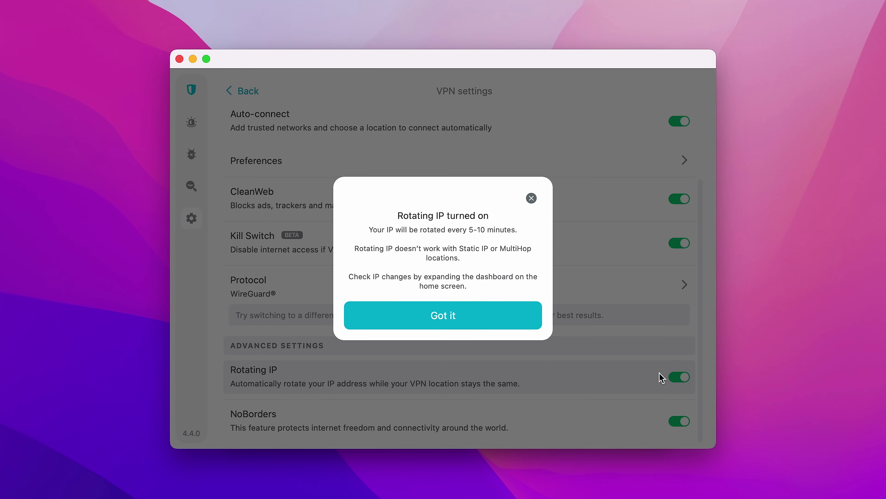
left_click(525, 327)
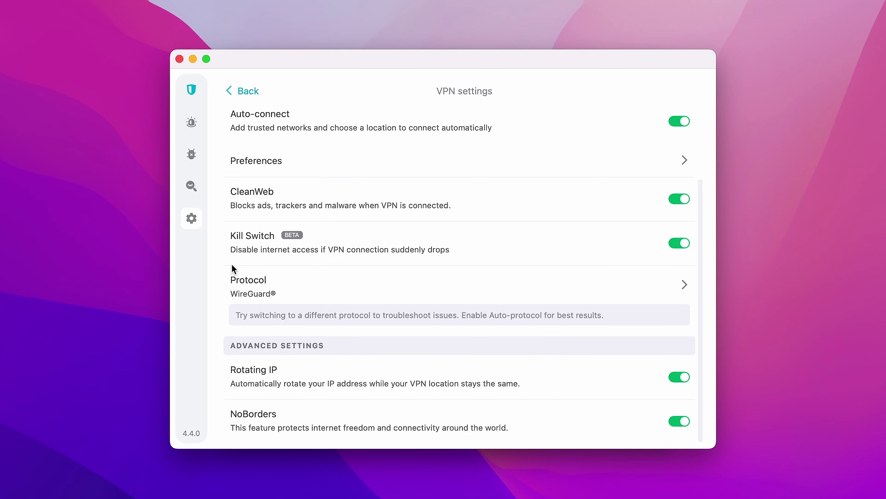
- In the Alert section, enter an email address and start a breach scan
mouse_move(201, 261)
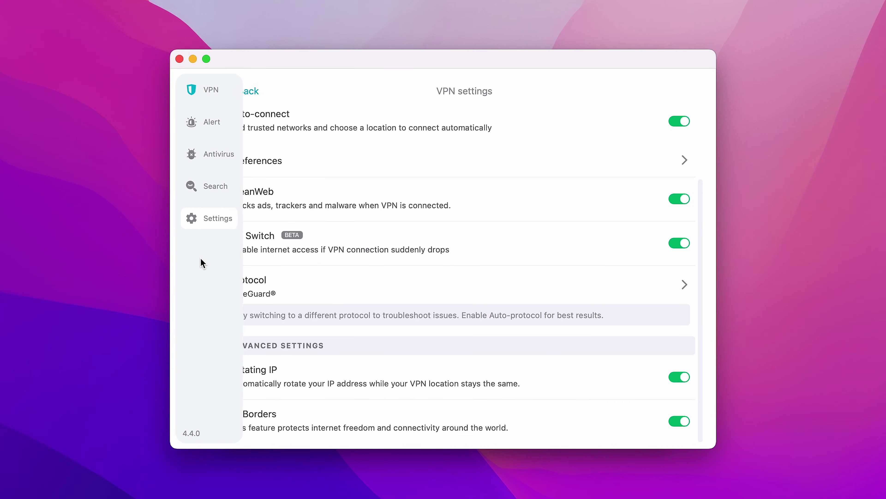
left_click(208, 134)
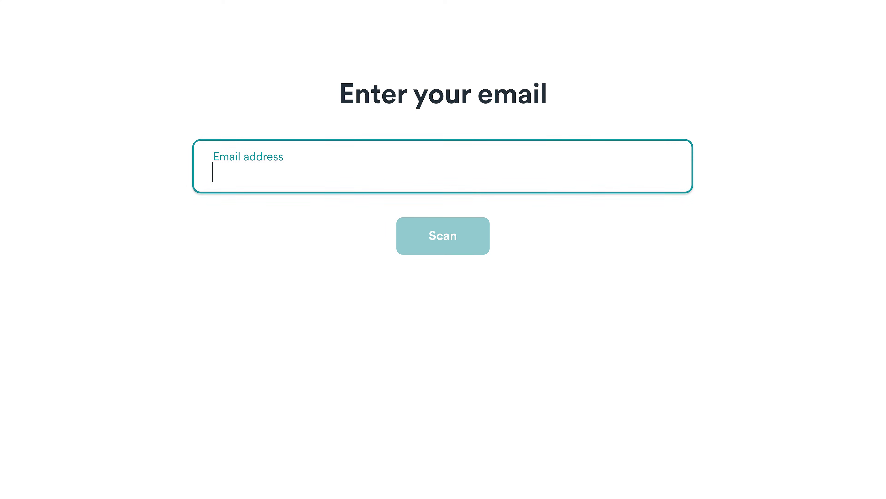
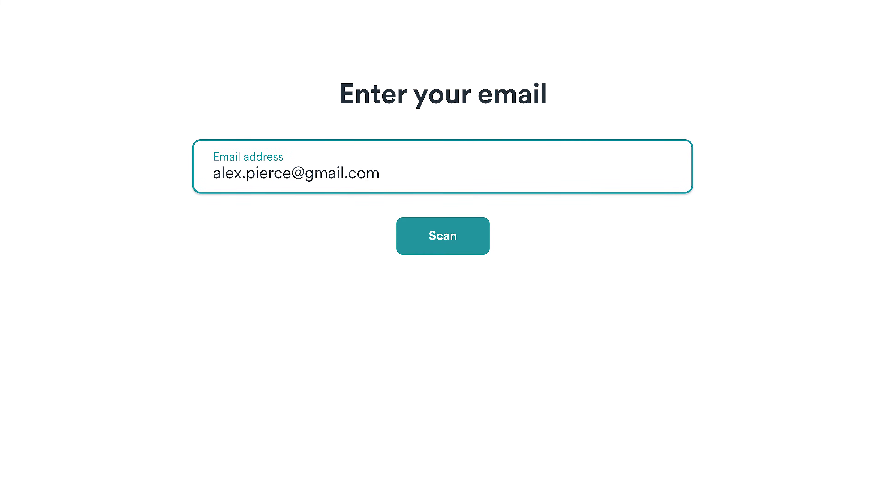
key("Return")
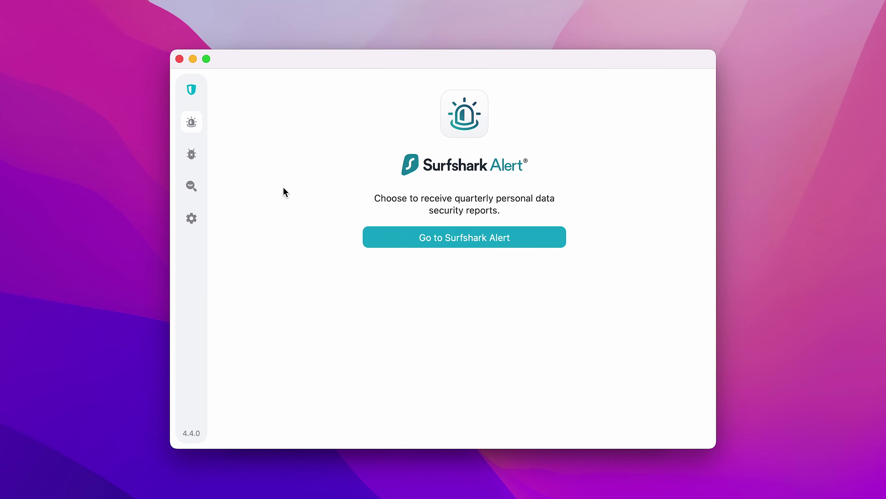
- On the Surfshark website's Alert page, add an email address to the monitoring dashboard
left_click(458, 238)
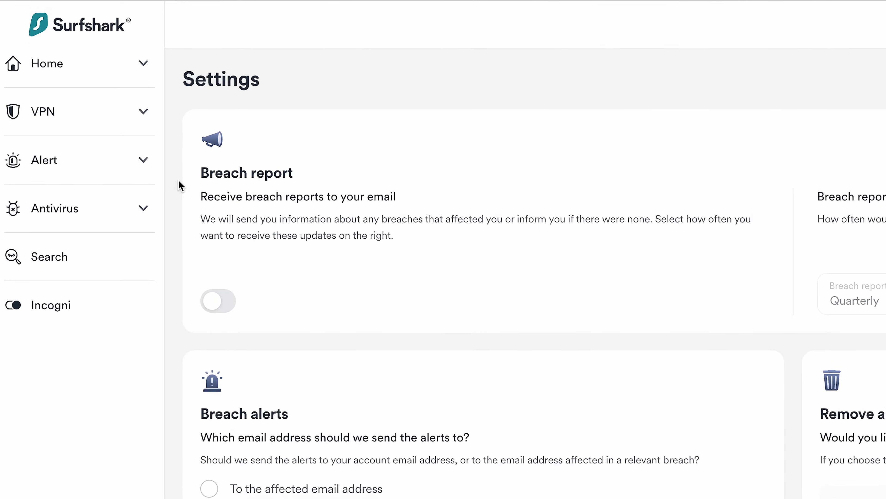
left_click(143, 162)
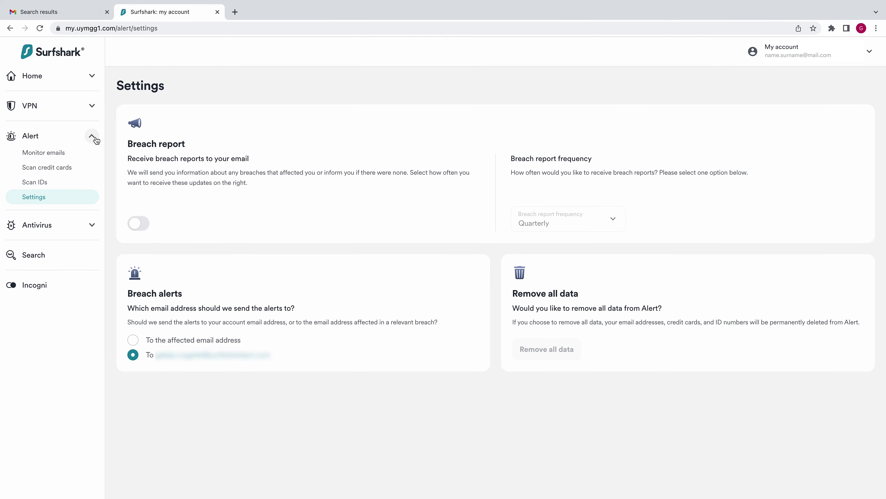
left_click(89, 152)
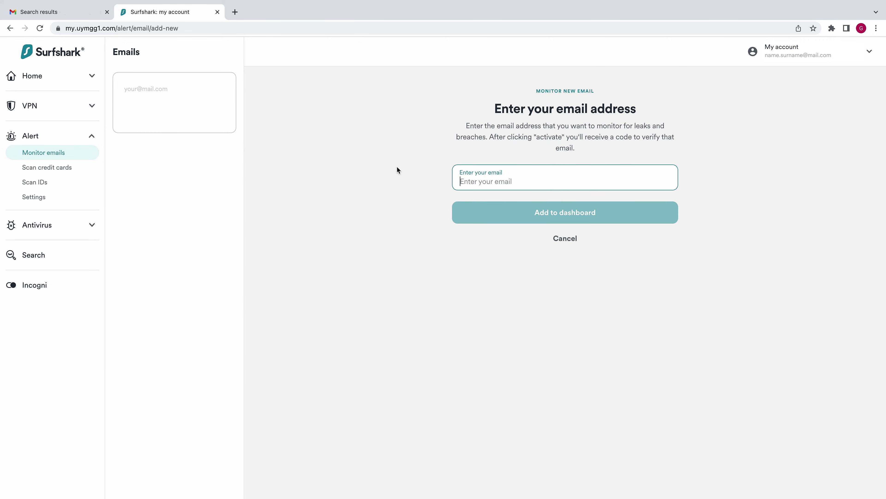
type("name.surname@mail.c")
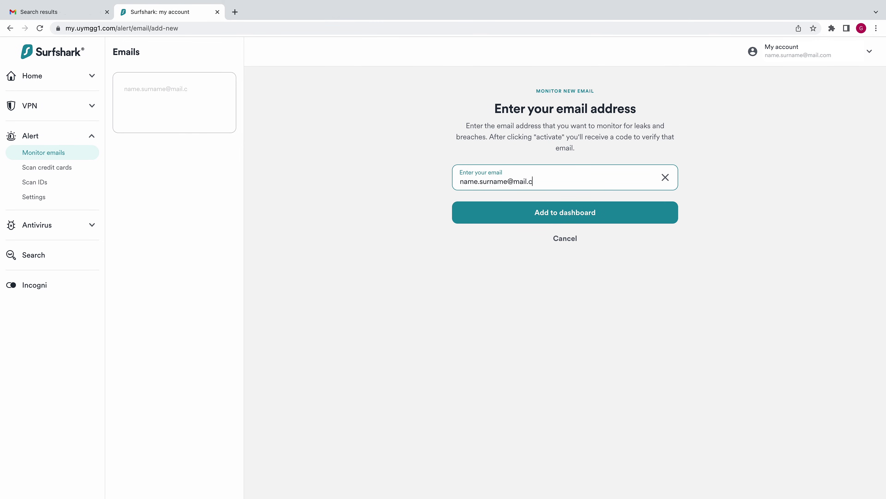
type("om")
left_click(540, 211)
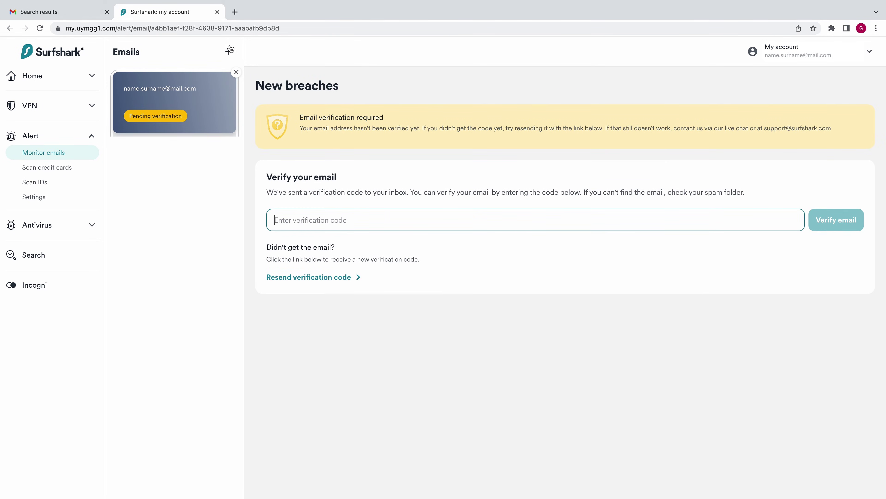
- Confirm monitoring of the email address from the Surfshark verification email in Gmail
left_click(95, 12)
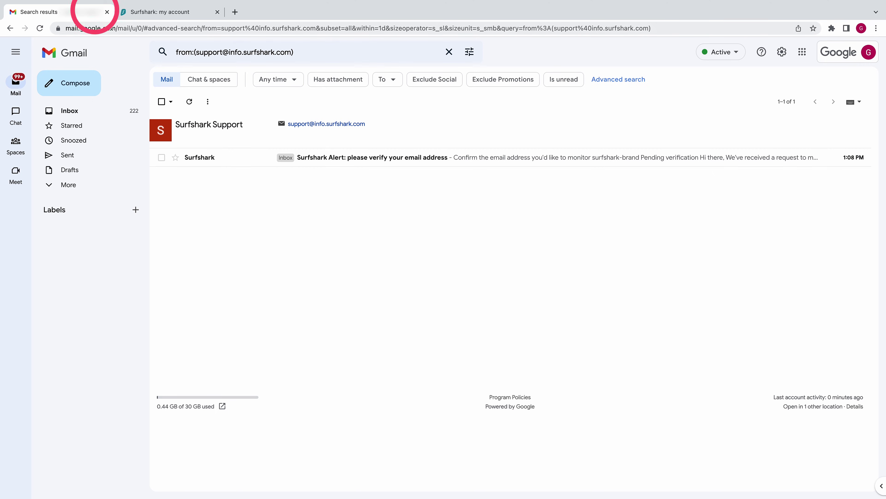
left_click(350, 163)
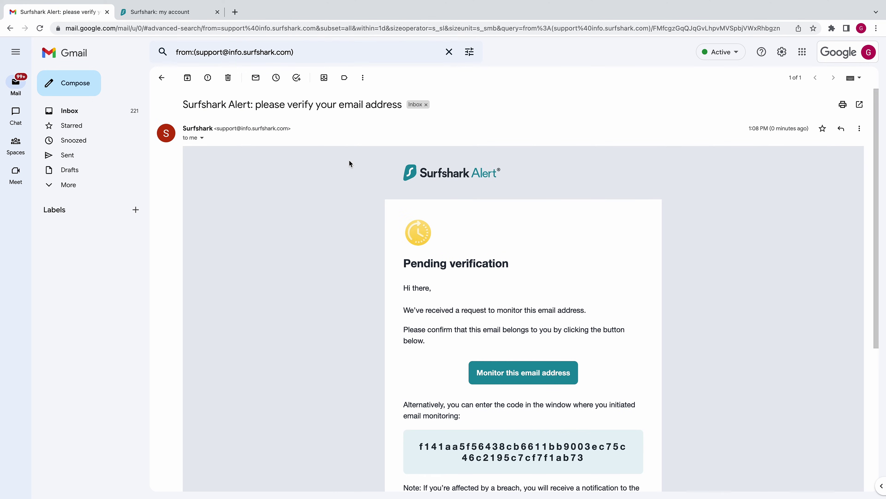
left_click(539, 366)
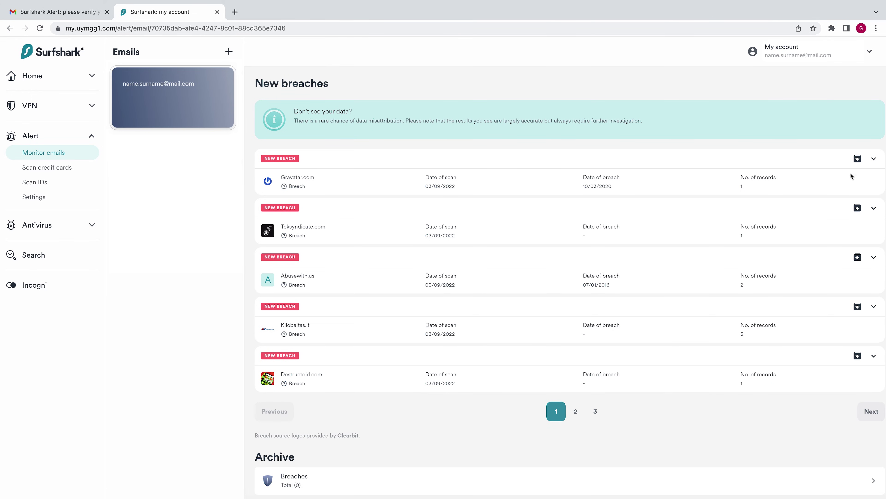
- Expand and collapse the Gravatar breach card, then expand the Teksyndicate breach details
left_click(874, 160)
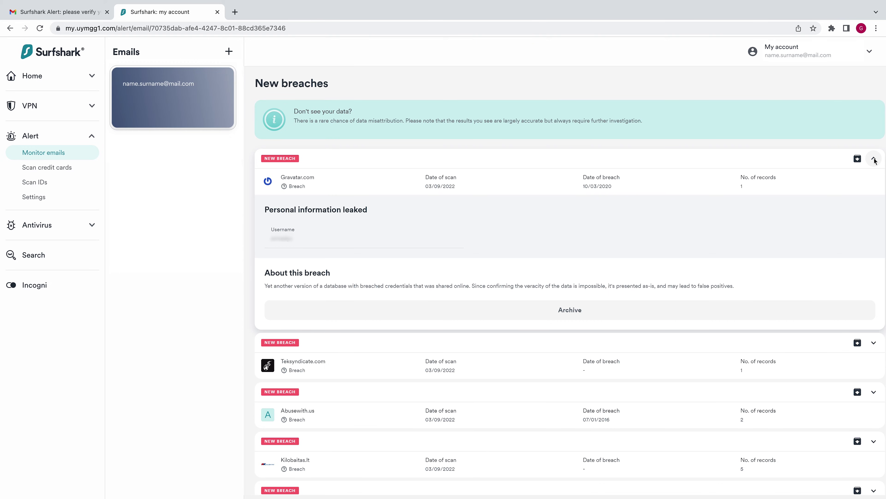
left_click(874, 160)
left_click(874, 209)
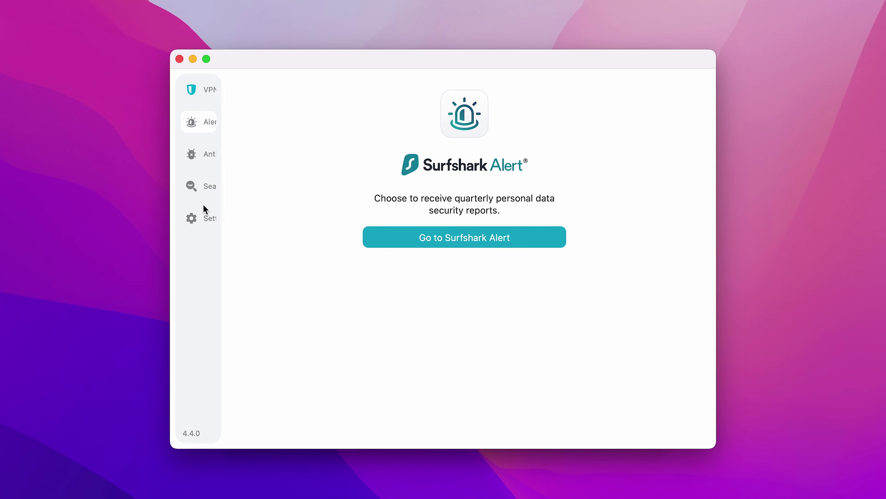
- Start a Quick scan from Surfshark's Antivirus section
left_click(209, 158)
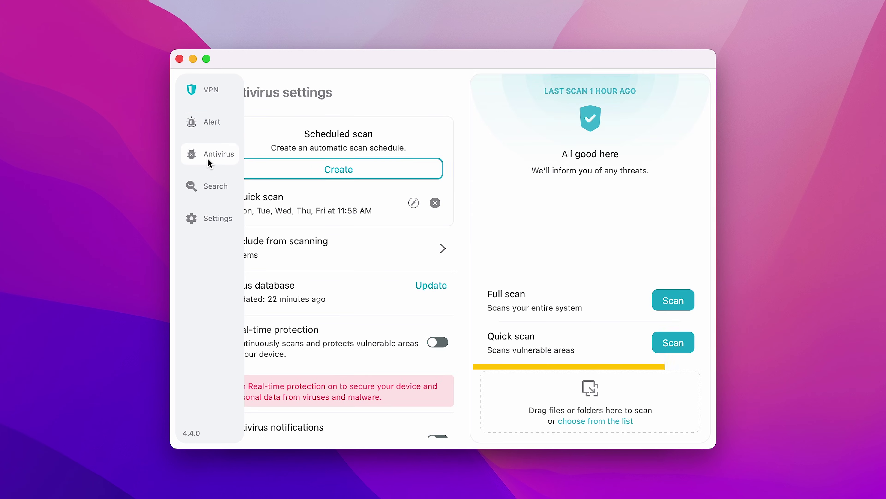
left_click(679, 342)
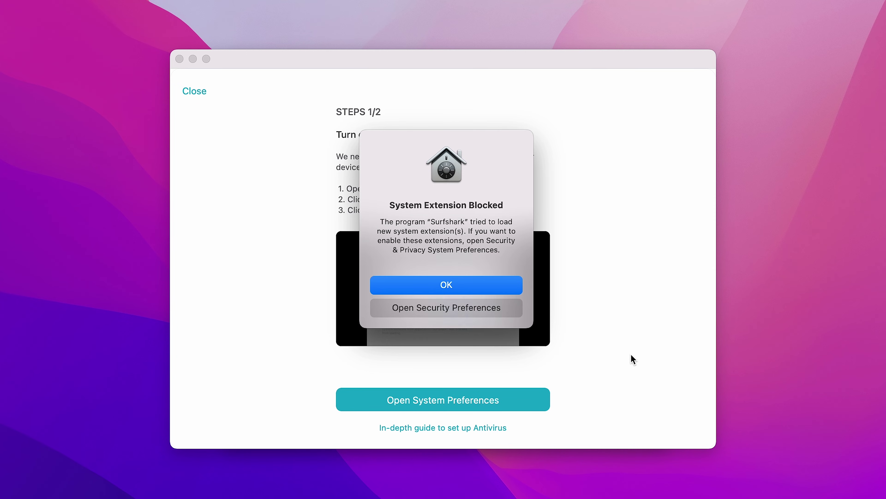
- Unlock Security preferences and allow the blocked Surfshark system software to load
left_click(495, 314)
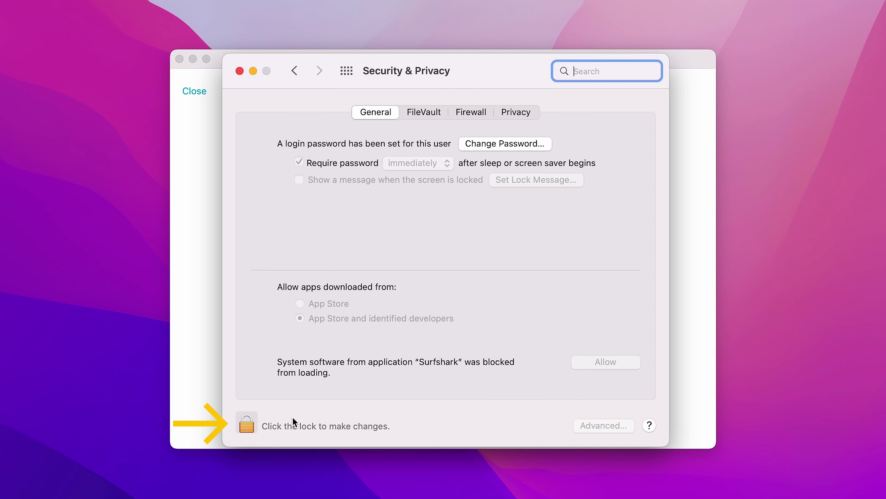
left_click(247, 424)
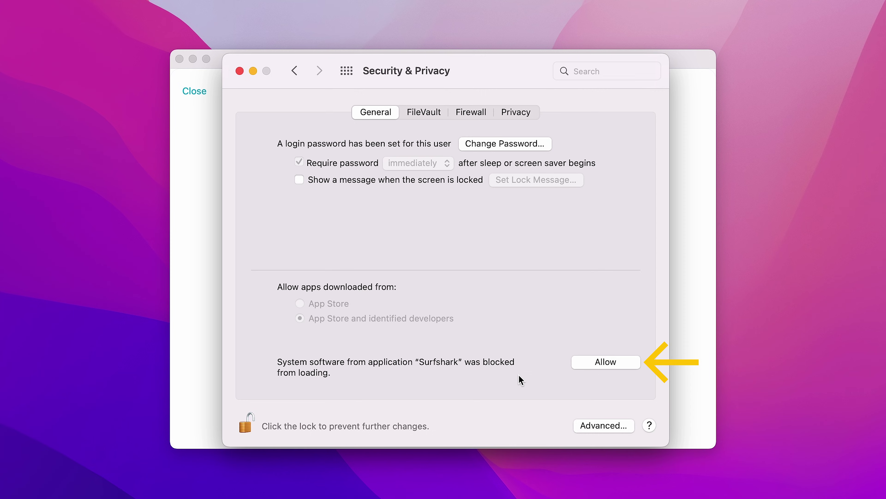
left_click(592, 360)
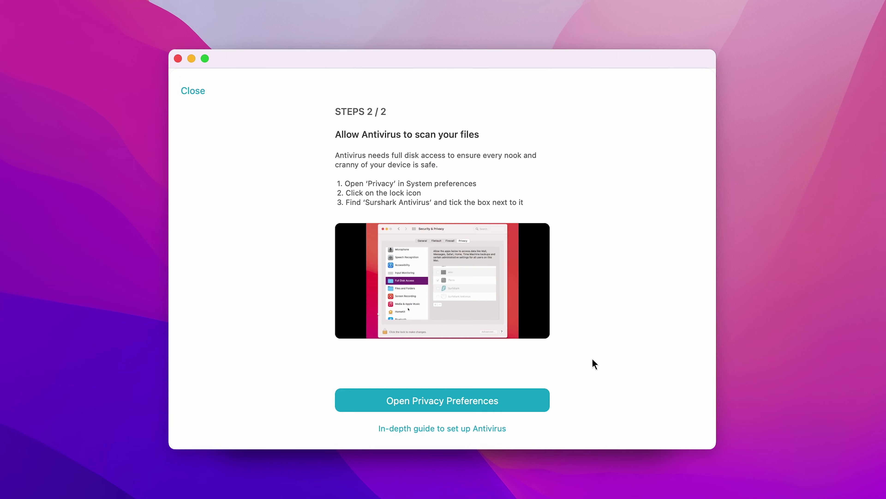
- Unlock Privacy preferences and grant Surfshark Antivirus full disk access
left_click(427, 403)
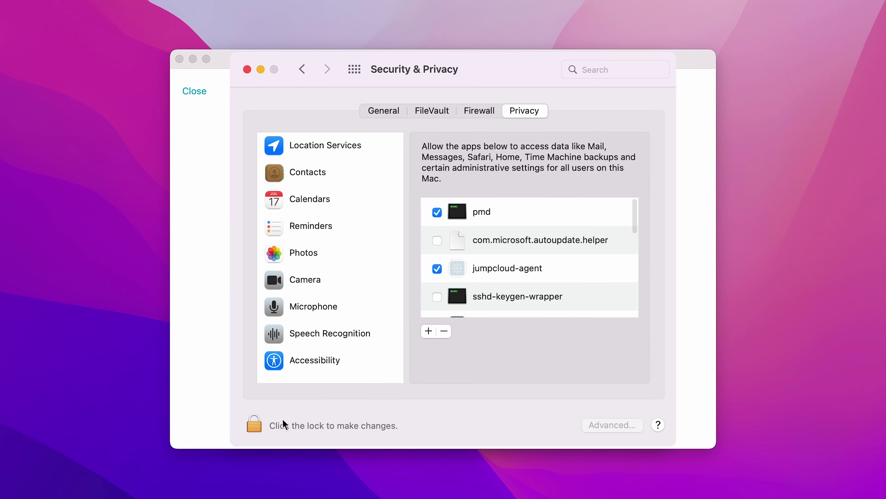
left_click(254, 425)
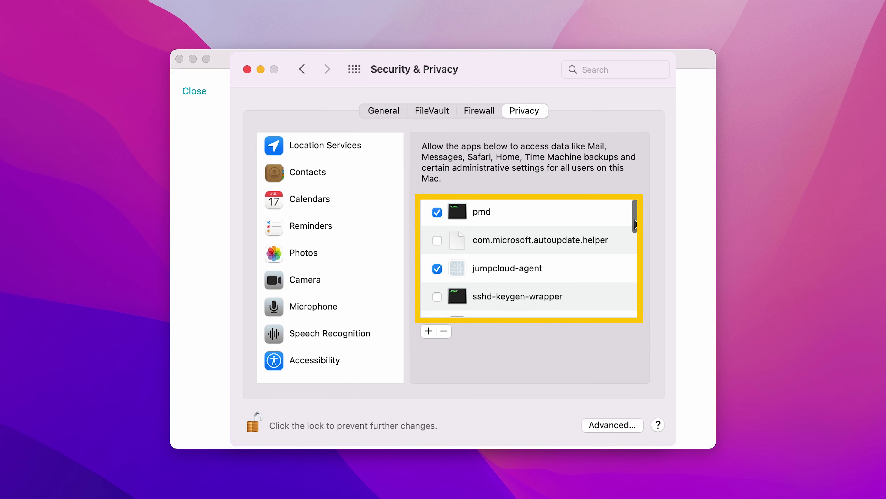
scroll(640, 262, "down", 10)
scroll(645, 293, "down", 5)
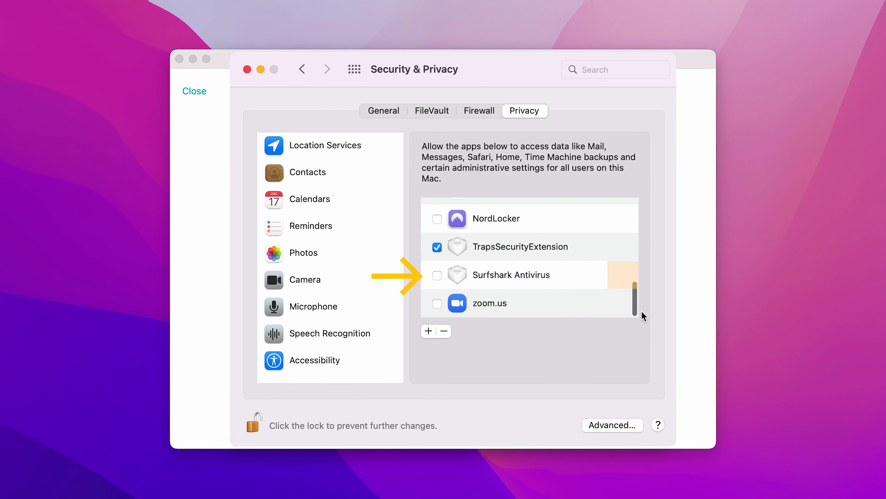
left_click(437, 276)
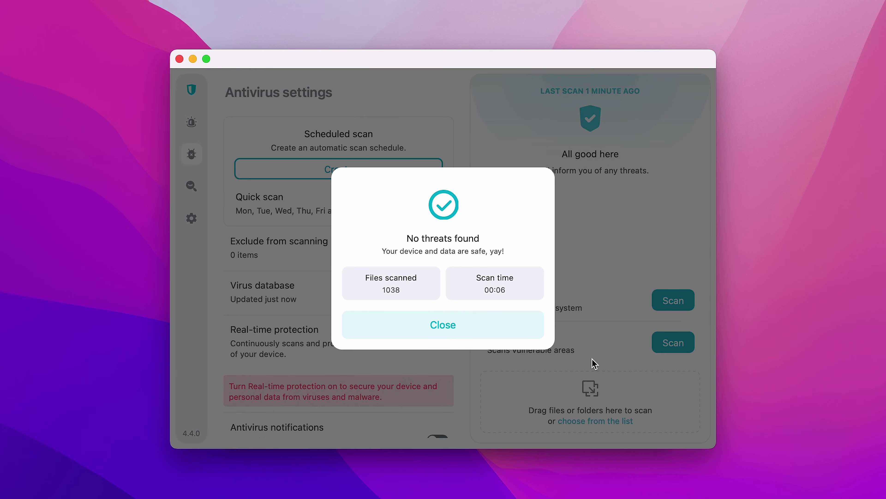
- Close the no-threats scan summary and run a Surfshark Search for 'australia'
left_click(447, 330)
left_click(198, 186)
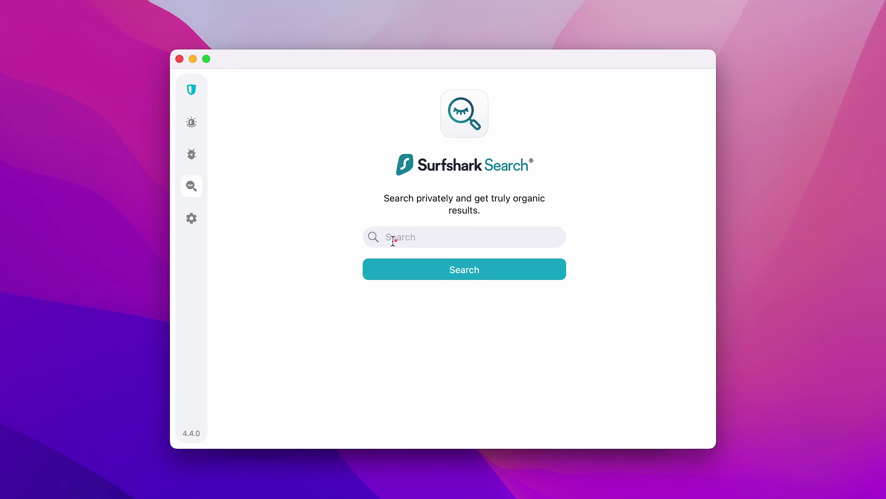
left_click(395, 241)
type("australia")
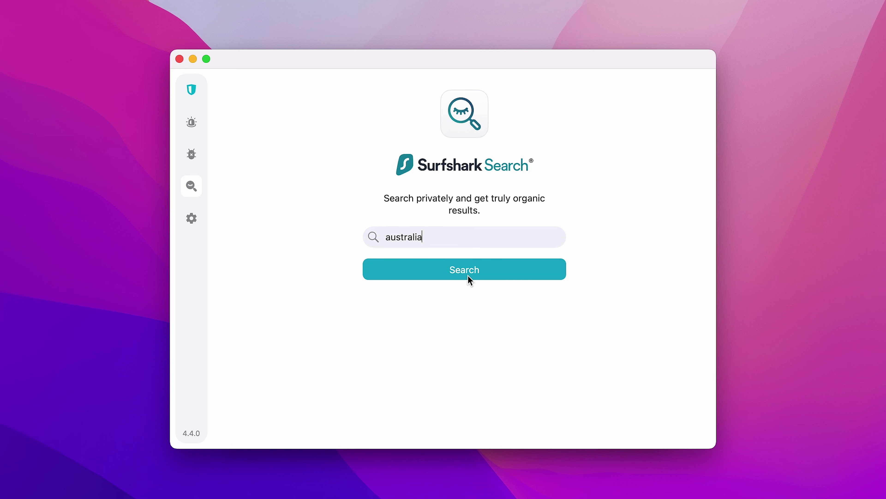
left_click(470, 279)
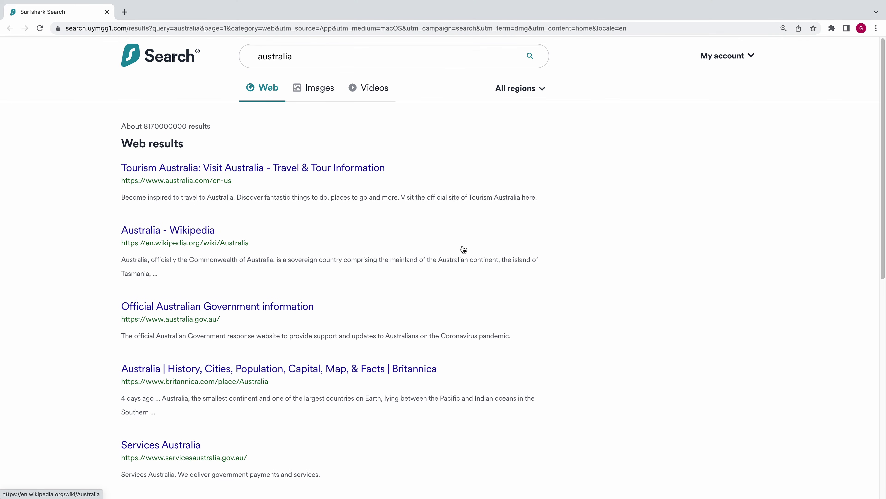
- Change the search region from All regions to Brazil
left_click(541, 94)
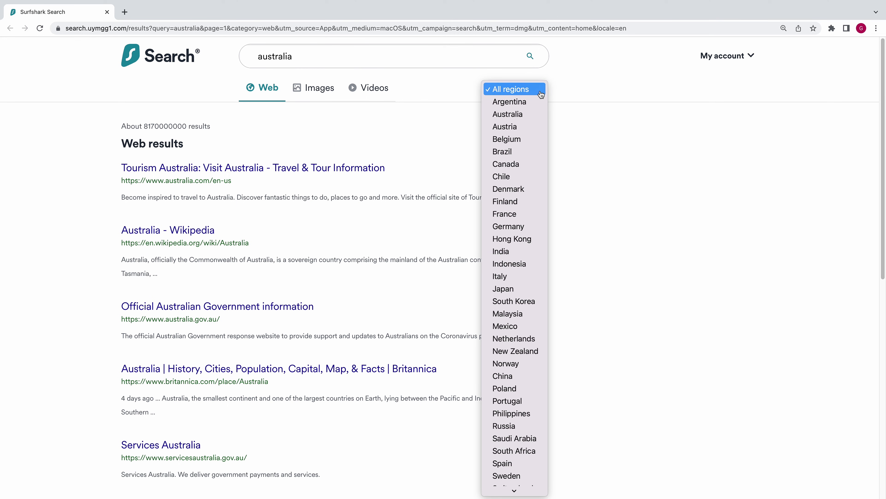
left_click(530, 151)
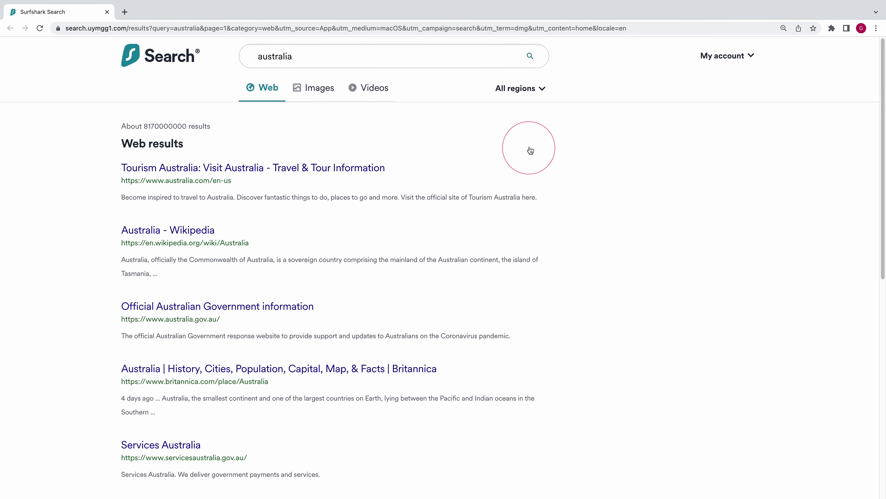